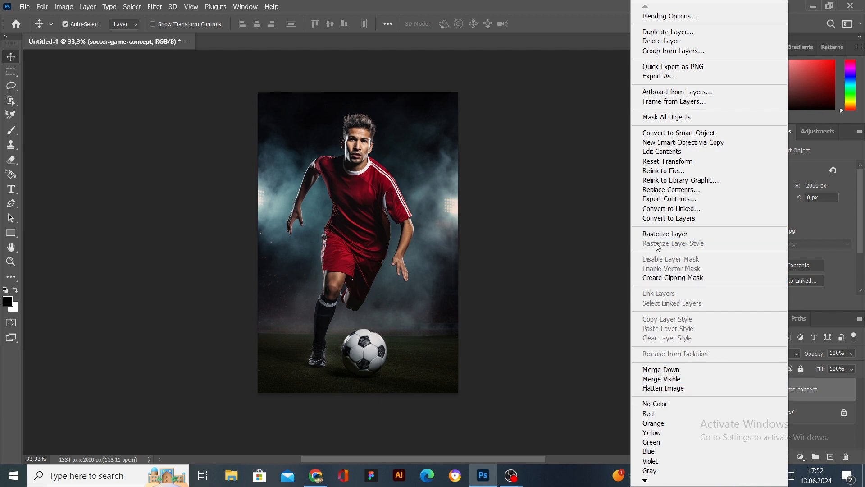
Rasterize the soccer-game-concept photo layer and desaturate it to black and white.
left_click(699, 233)
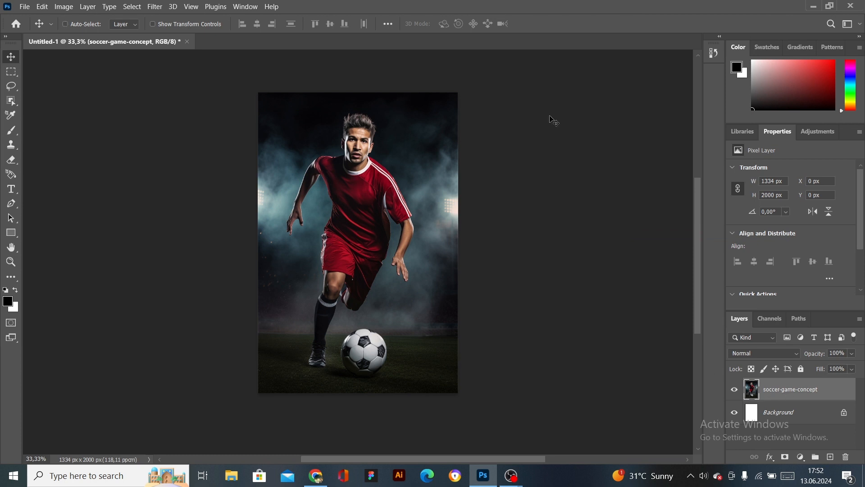
key("ctrl+shift+u")
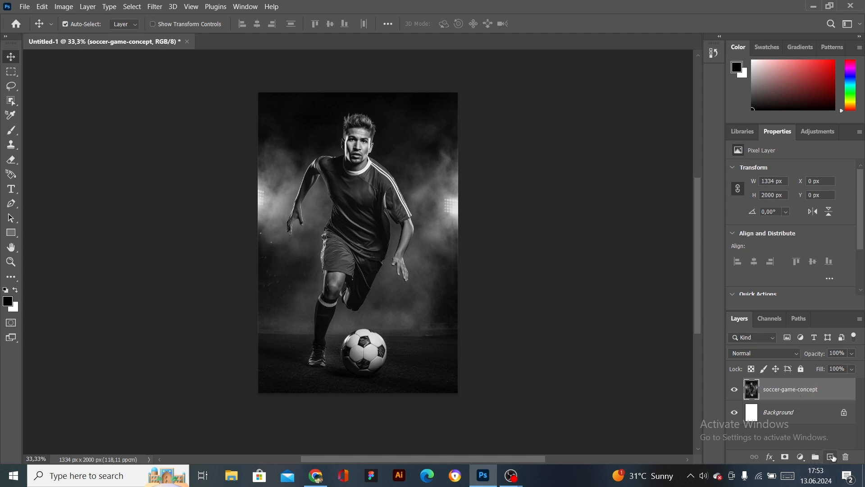
Add a solid color fill layer in grey #837f7f above the photo and convert it to a smart object.
left_click(801, 457)
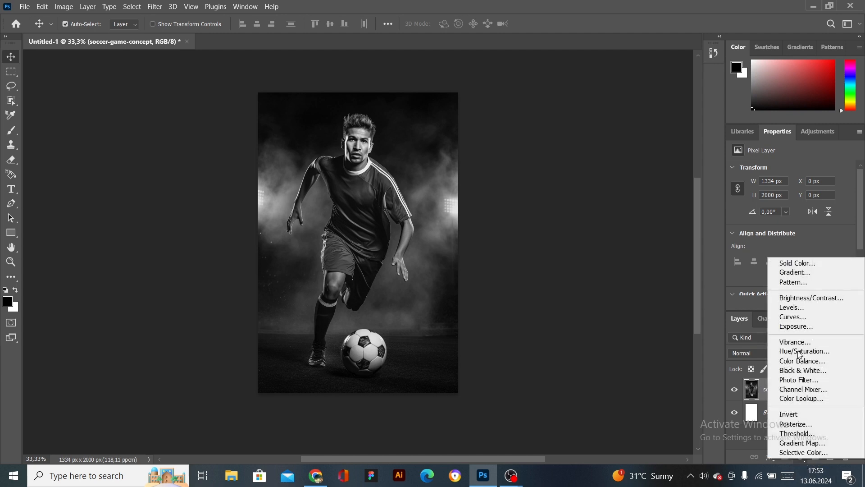
left_click(793, 262)
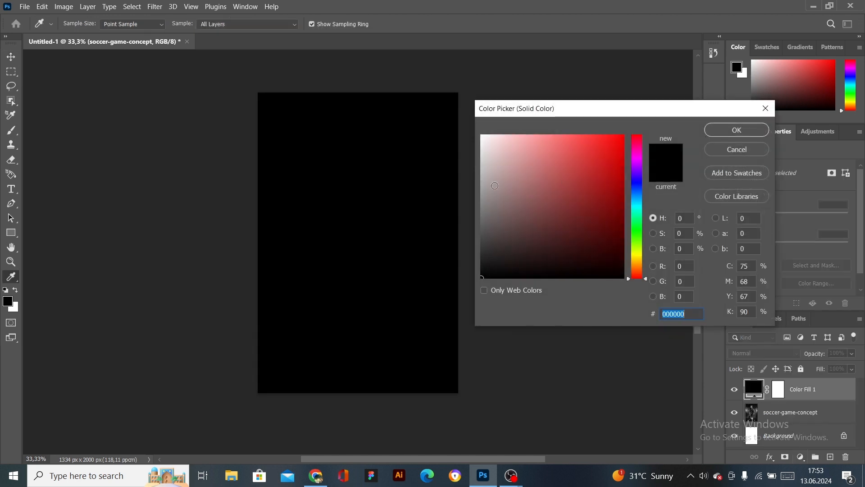
left_click(488, 219)
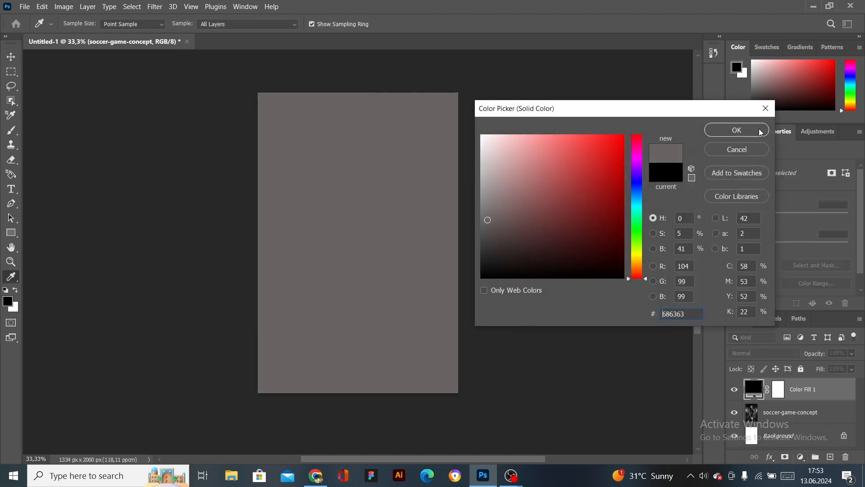
left_click(482, 204)
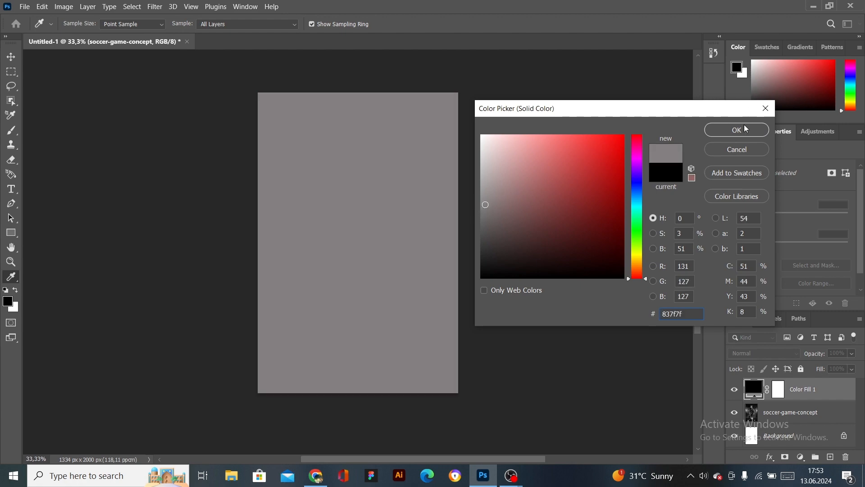
left_click(736, 129)
right_click(802, 387)
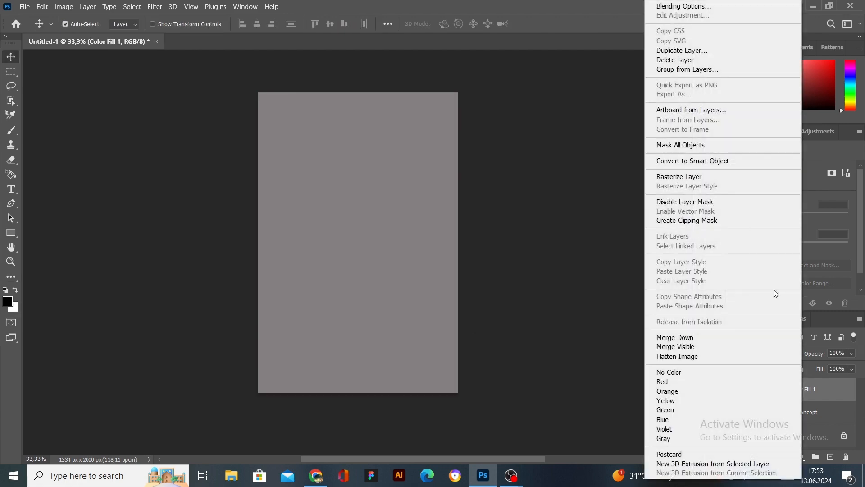
left_click(713, 161)
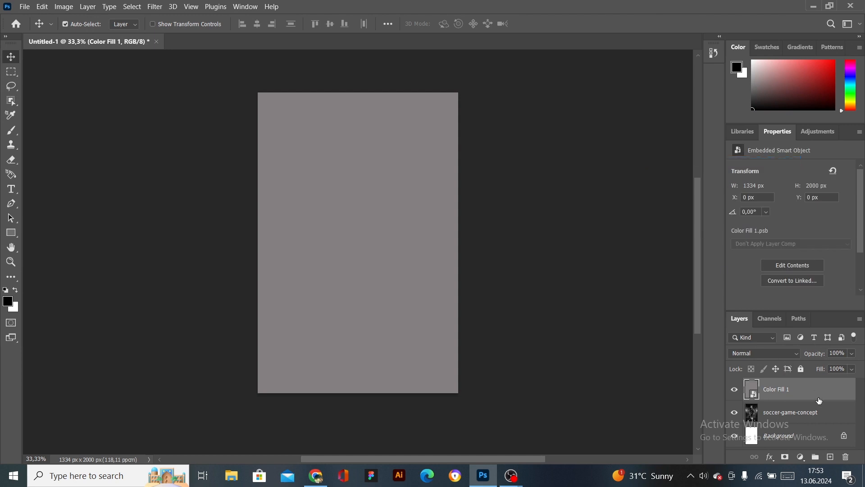
Open the Filter Gallery for the grey layer and choose Halftone Pattern with size 3, contrast 1 and the Dot pattern type.
left_click(154, 8)
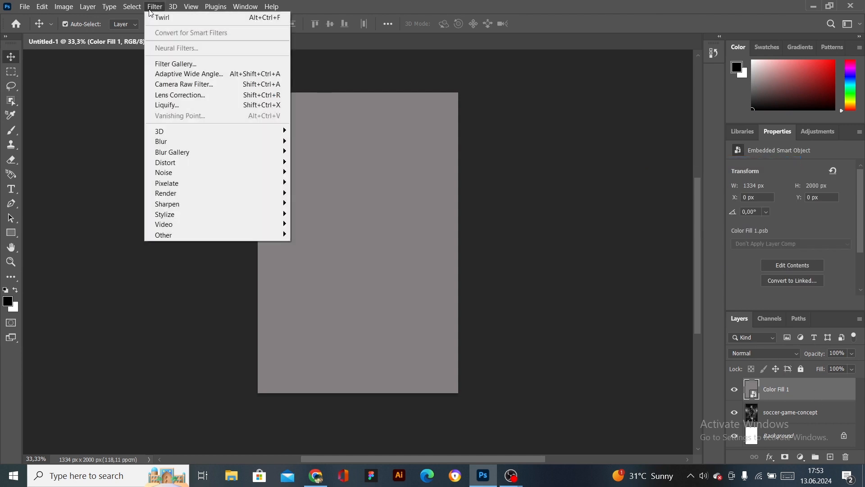
left_click(188, 64)
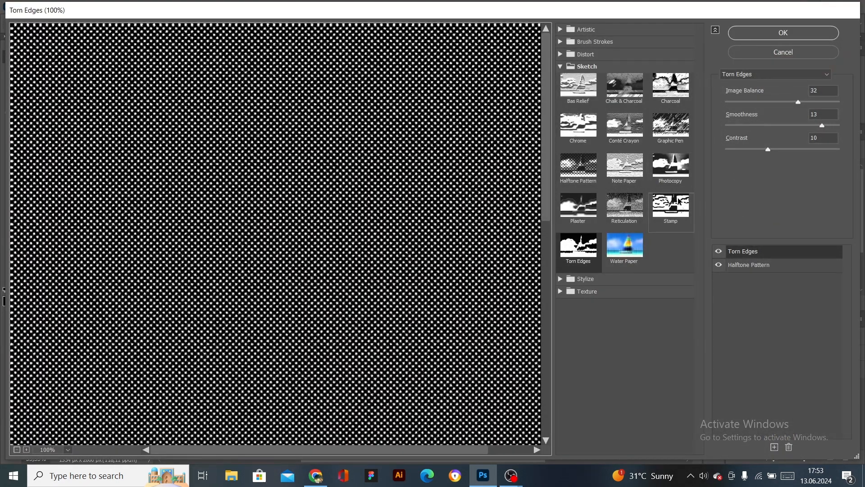
left_click(579, 166)
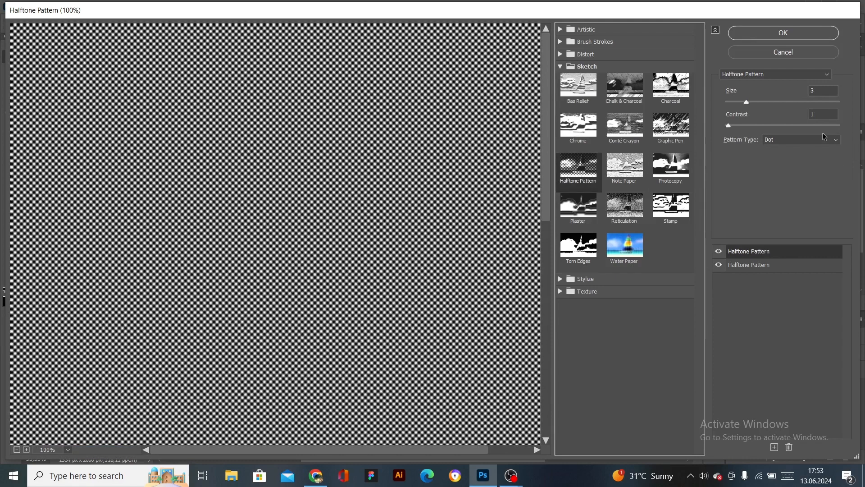
left_click(828, 140)
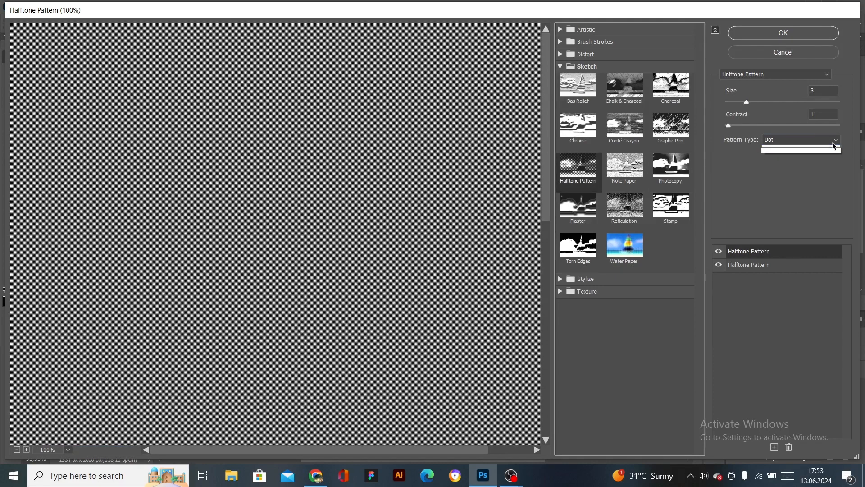
left_click(780, 157)
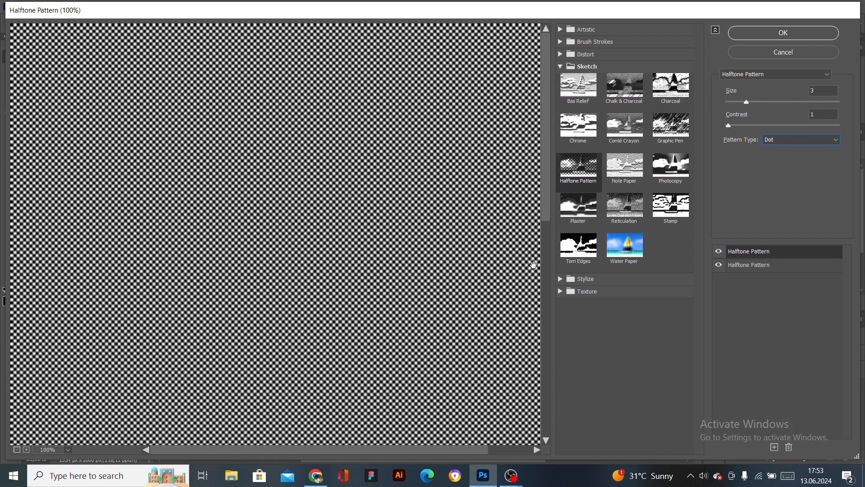
Set the upper gallery filter to Torn Edges with image balance 32, smoothness 13 and contrast 10, and apply the filters.
left_click(579, 246)
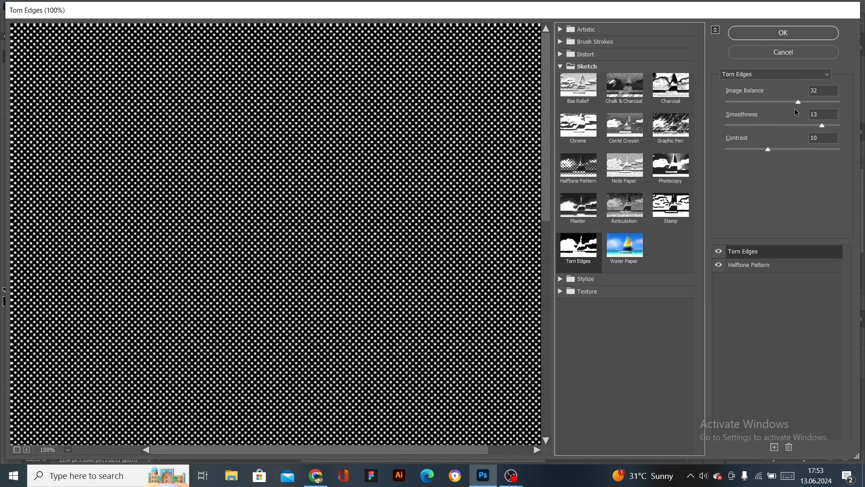
left_click(828, 138)
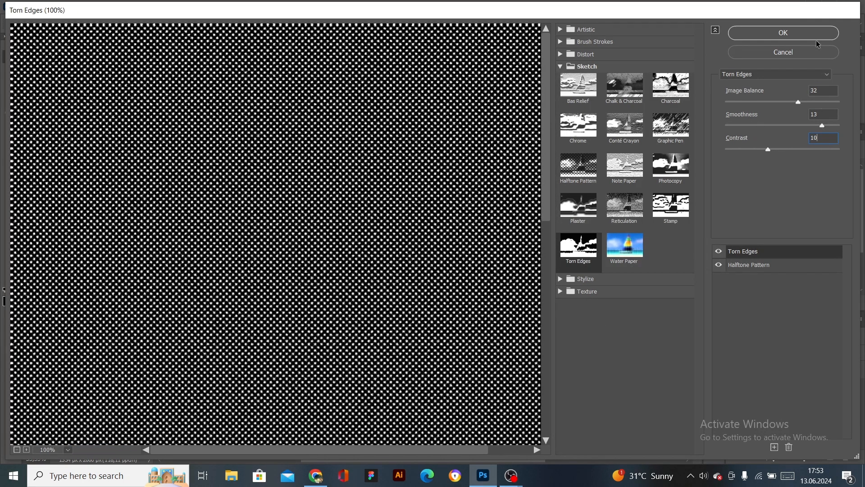
left_click(829, 75)
left_click(851, 75)
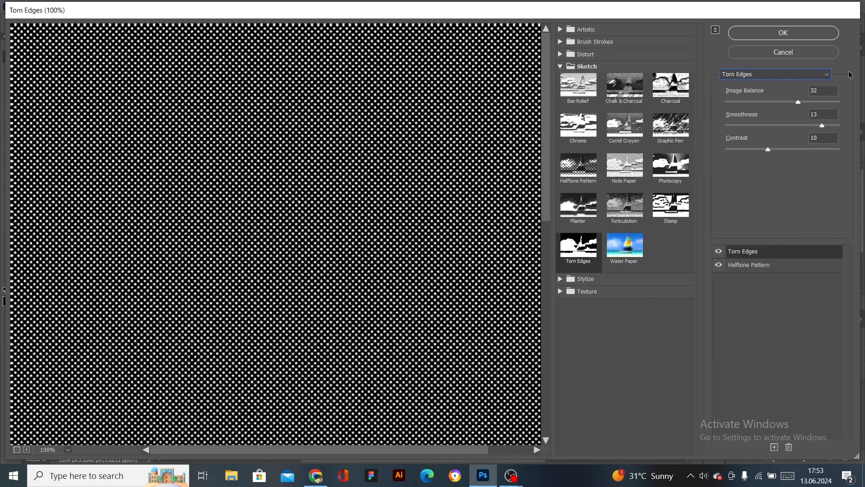
left_click(771, 36)
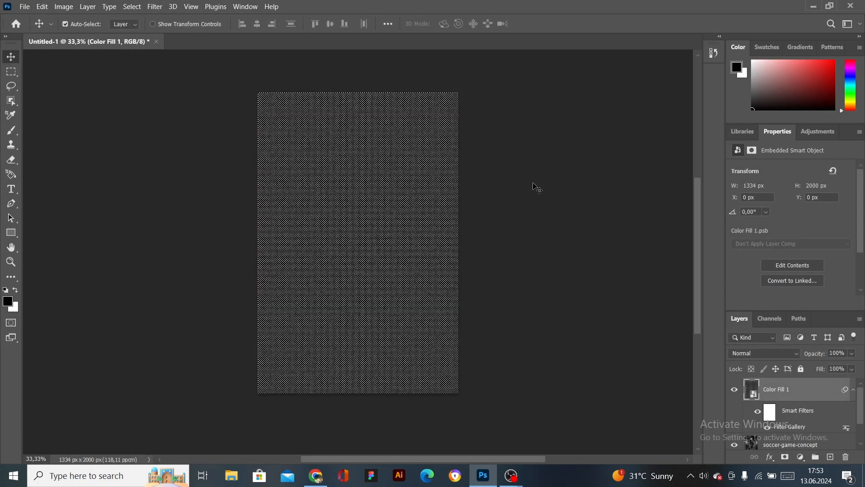
Set the halftone layer's blend mode to Soft Light and apply a Twirl distortion with an angle of 50°.
left_click(796, 358)
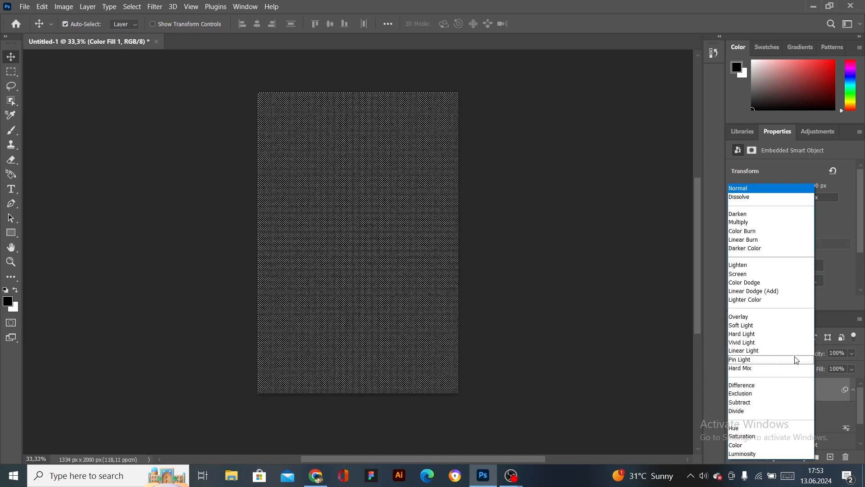
left_click(758, 326)
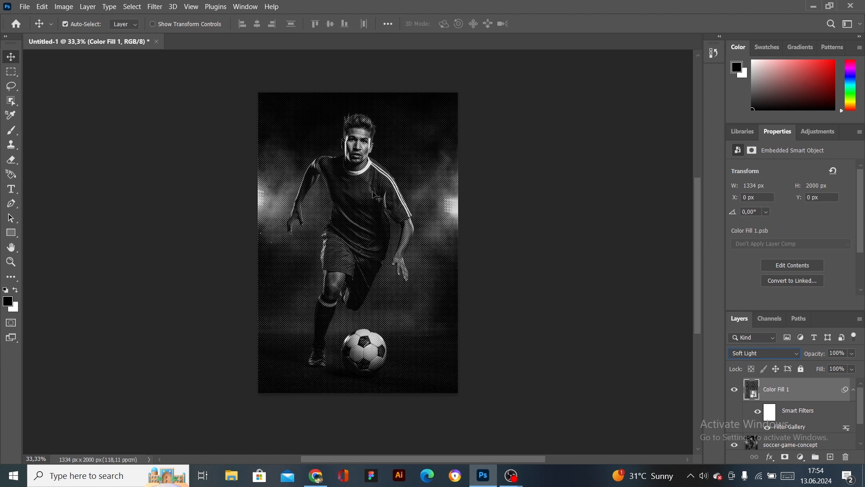
left_click(158, 8)
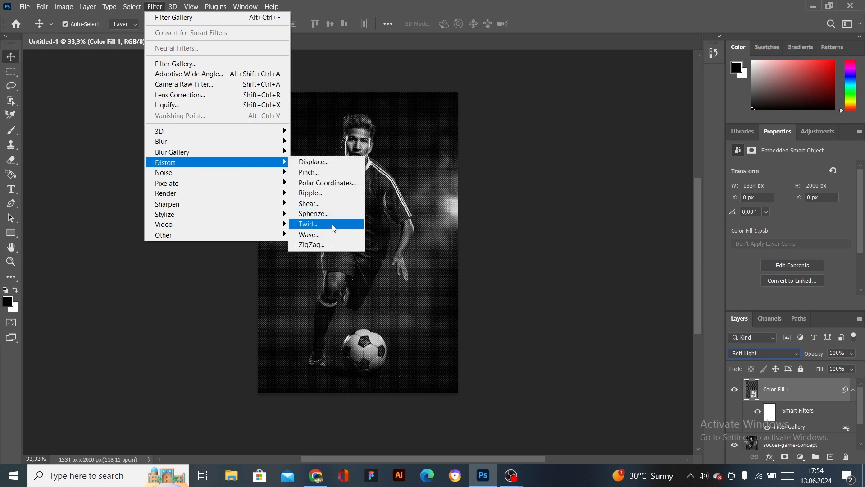
left_click(332, 225)
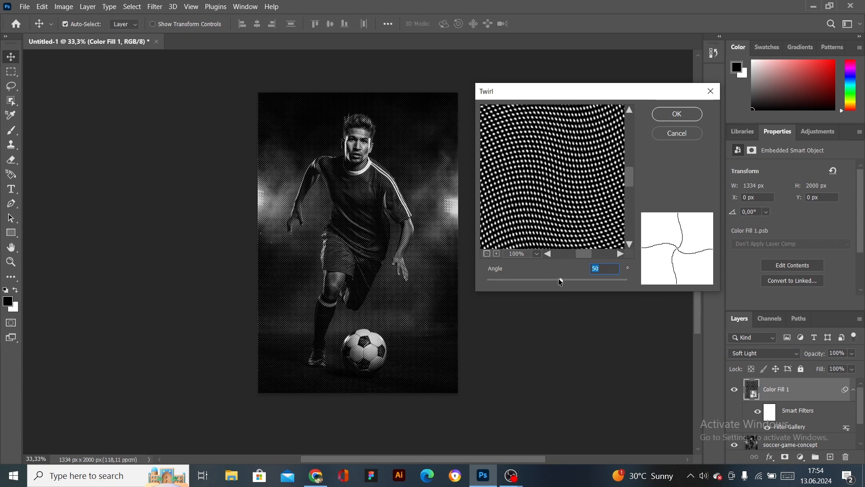
mouse_move(558, 281)
left_mouse_down()
mouse_move(520, 279)
mouse_move(565, 280)
left_mouse_up()
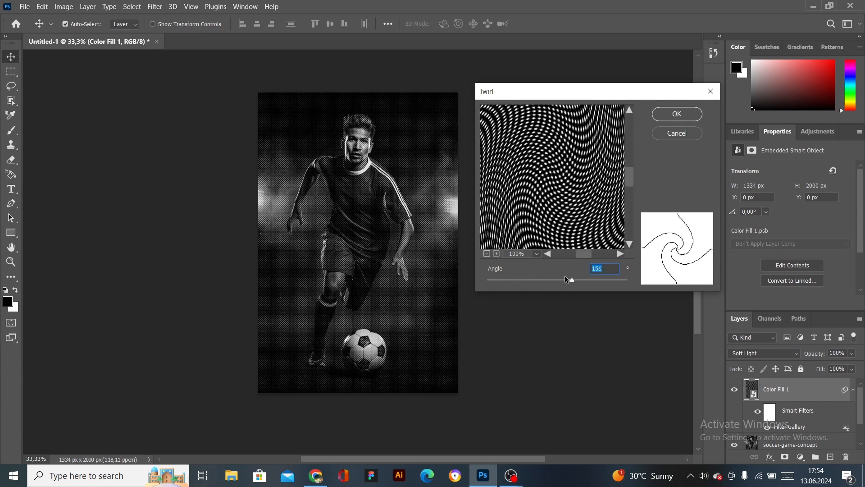
type("4")
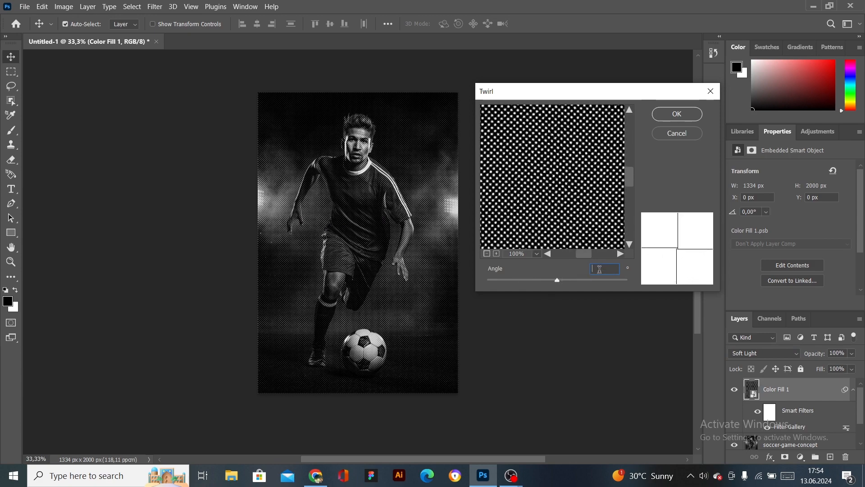
type("50")
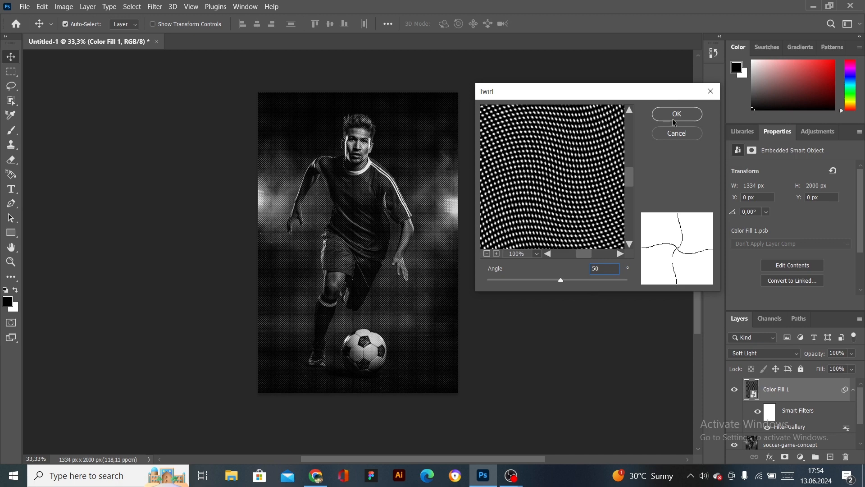
left_click(672, 118)
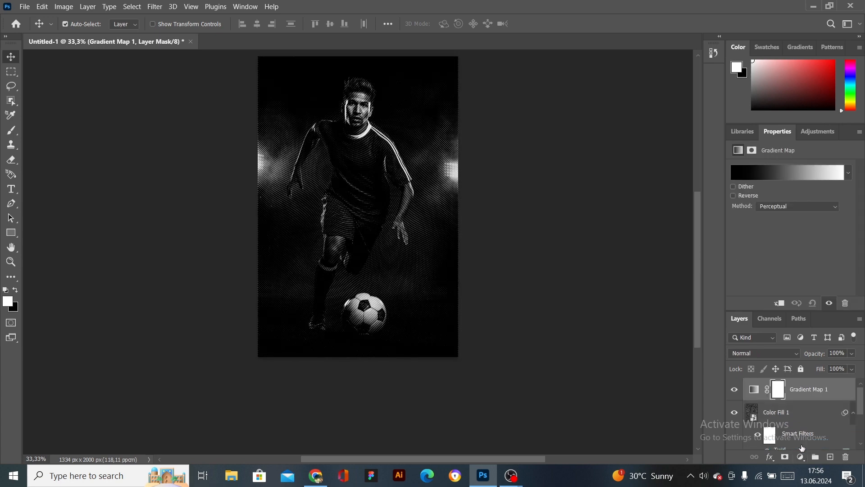
Edit the gradient map adjustment to run from orange to white, keeping the Perceptual method.
left_click(824, 209)
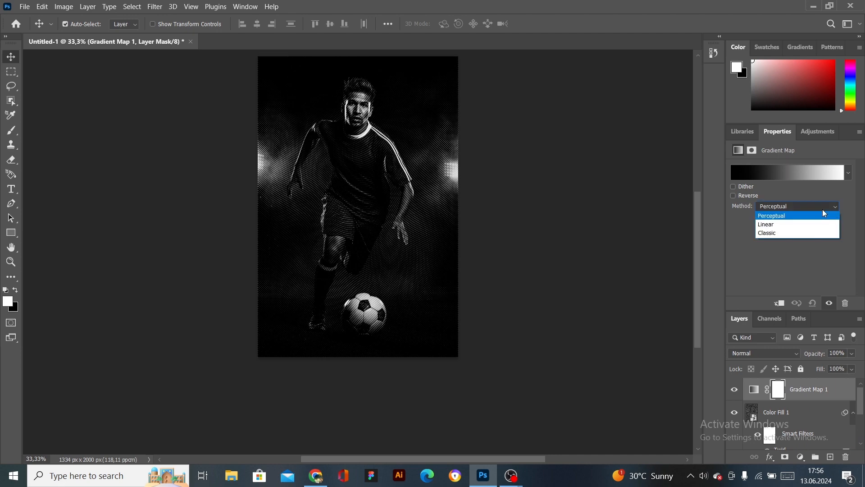
left_click(790, 272)
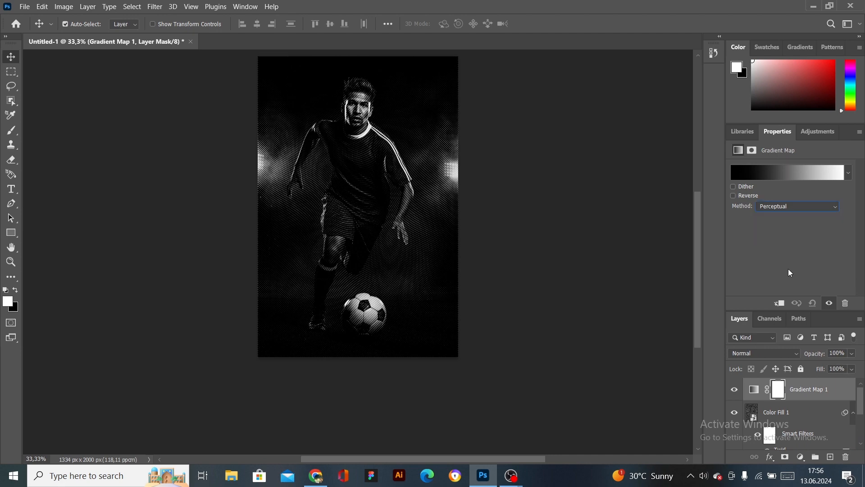
left_click(771, 171)
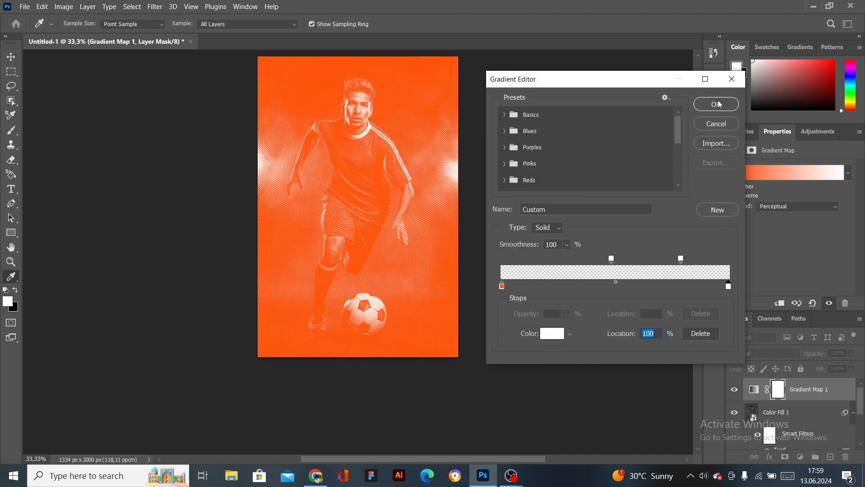
left_click(717, 104)
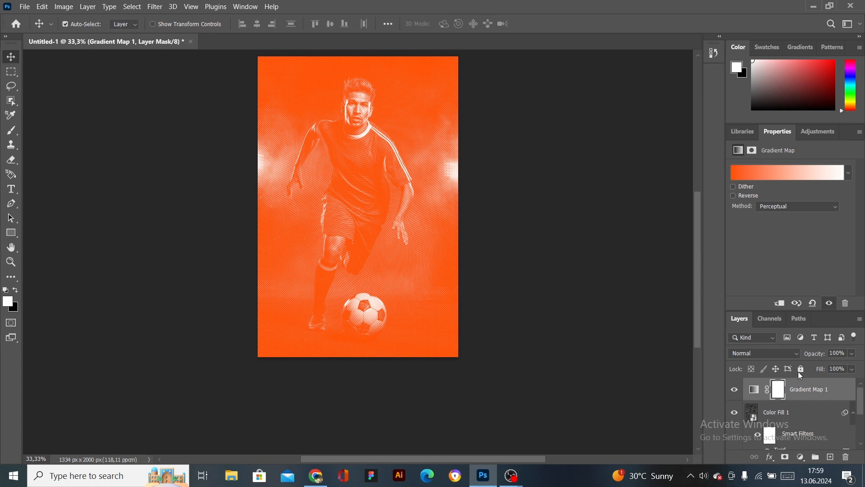
Add a black-to-transparent gradient fill layer above the gradient map and move its settings dialog off the player.
left_click(801, 457)
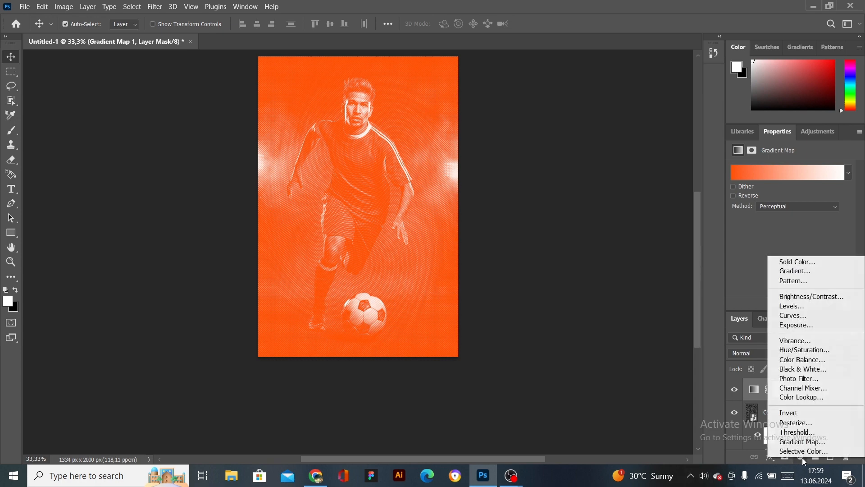
left_click(794, 270)
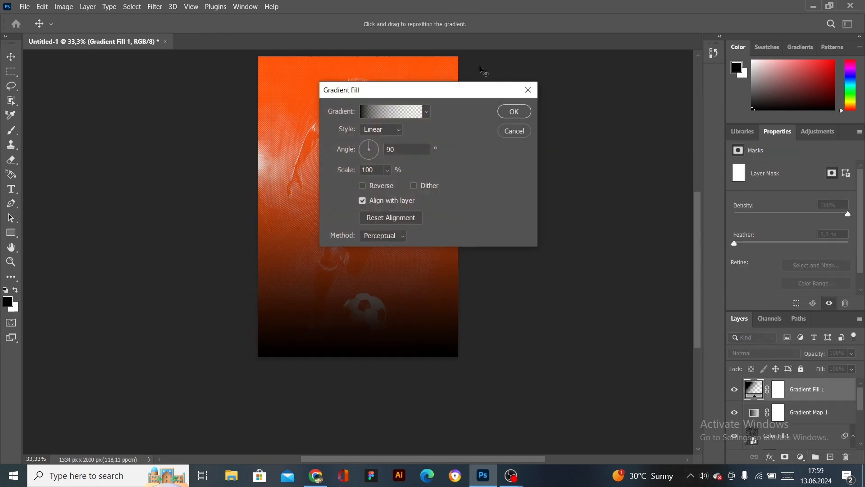
left_click(398, 129)
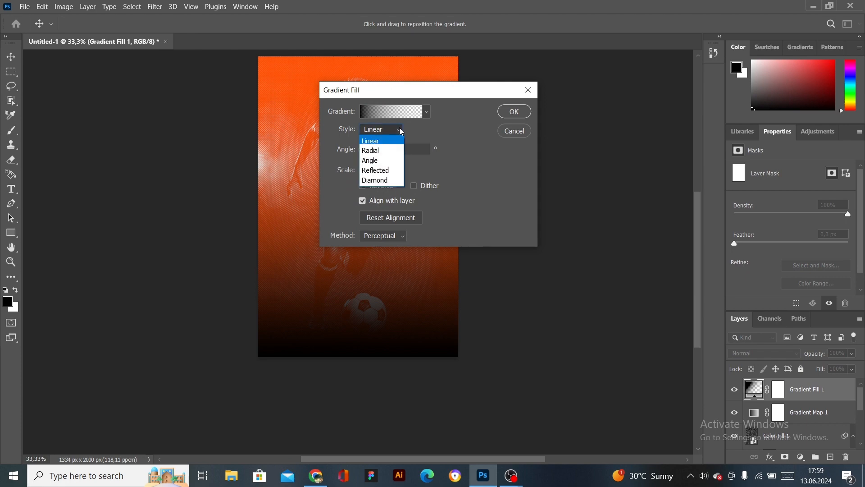
left_click(395, 91)
left_click_drag(481, 99, 607, 112)
Try the Radial and Angle styles on the gradient fill, and set its style to Reflected.
left_click(521, 145)
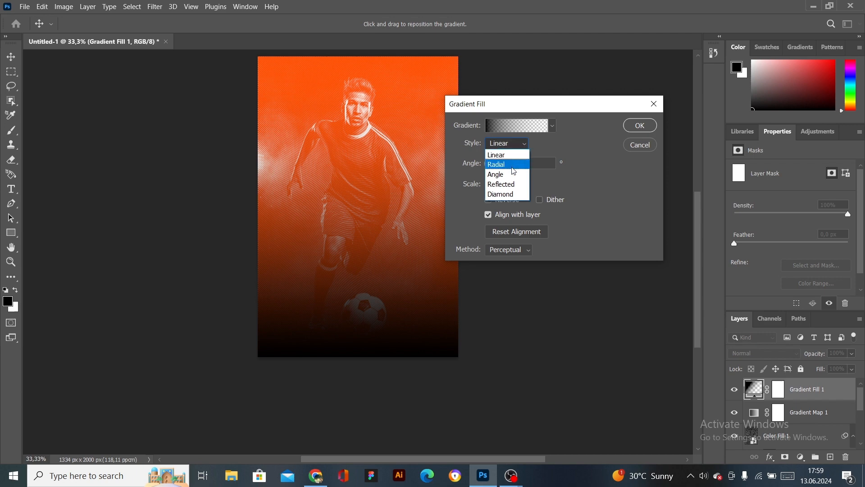
left_click(517, 157)
left_click(526, 147)
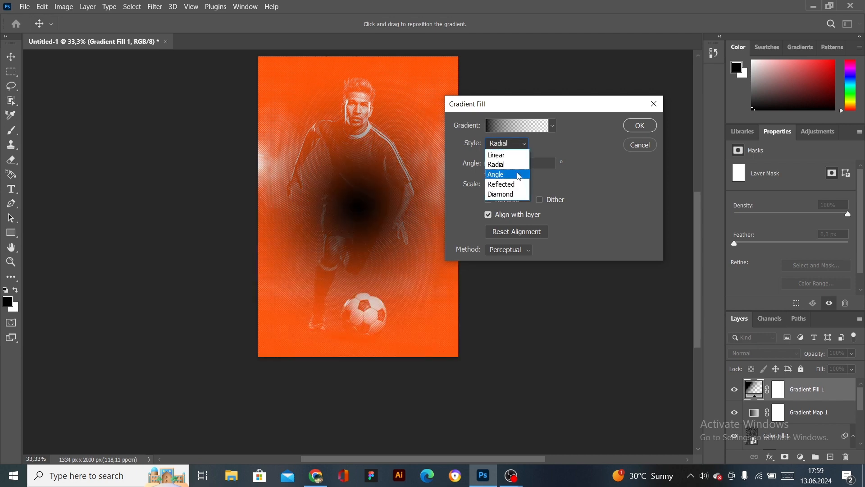
left_click(518, 175)
left_click(520, 144)
left_click(515, 185)
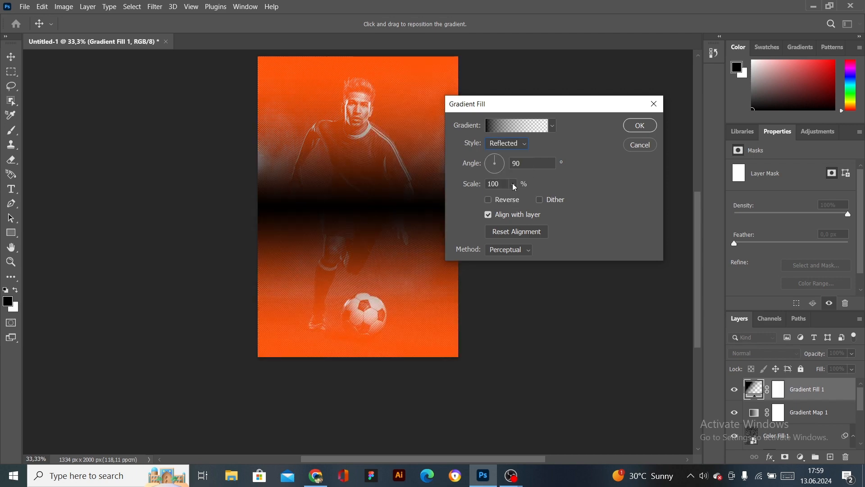
Try the Diamond style on the gradient fill, and set its style to Linear.
left_click(520, 145)
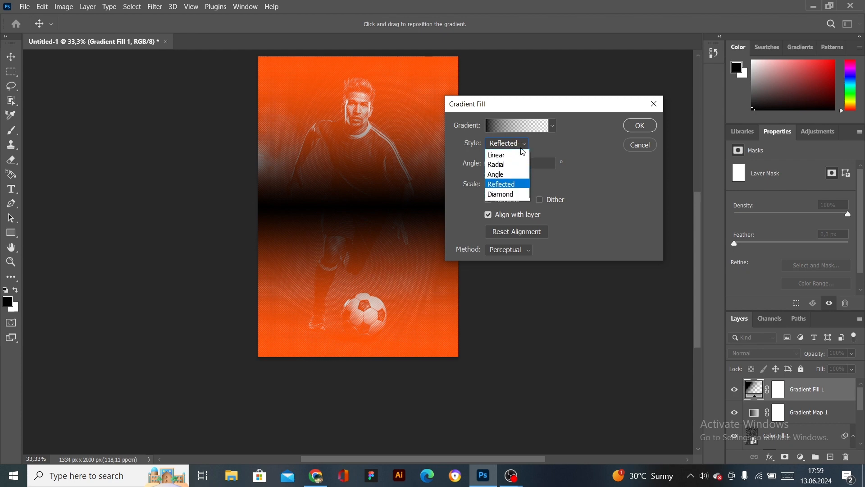
left_click(506, 195)
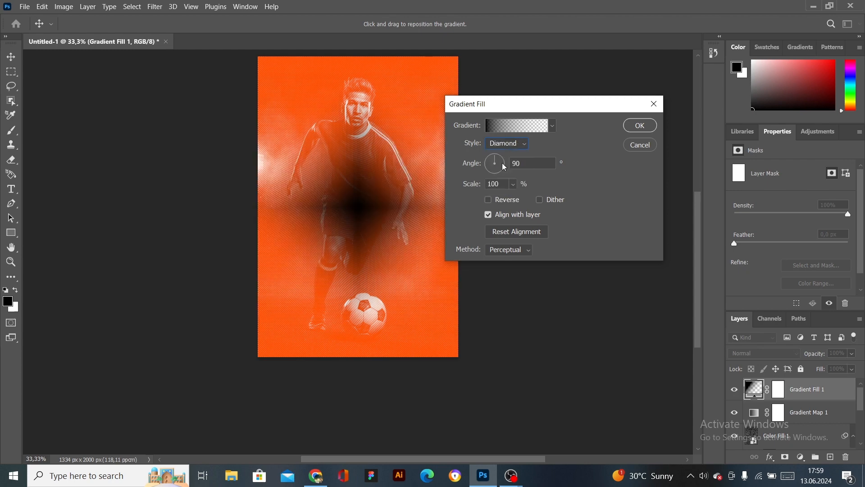
left_click(522, 144)
left_click(517, 156)
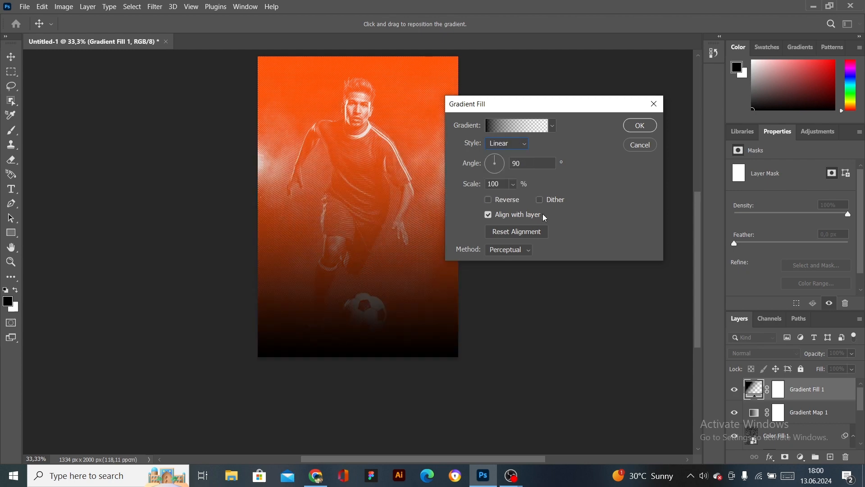
Try several rotations of the linear gradient fill, ending at an angle of -85.38°.
left_click(500, 163)
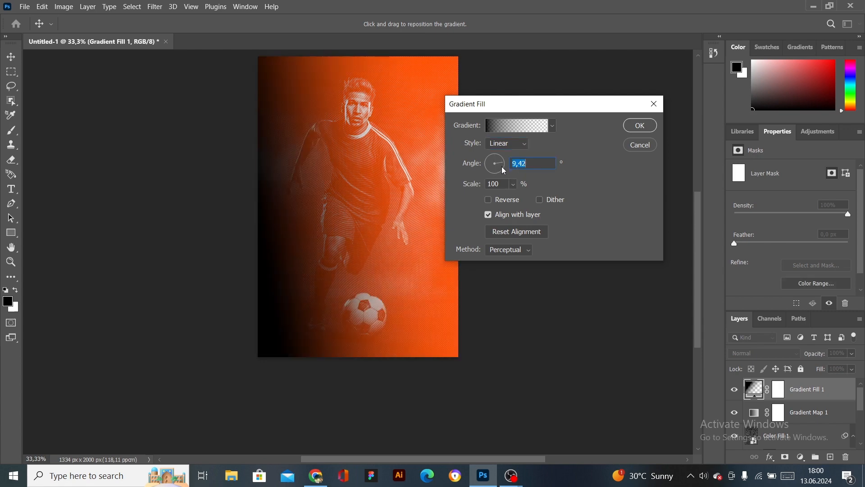
left_click_drag(503, 173, 491, 160)
left_click(492, 158)
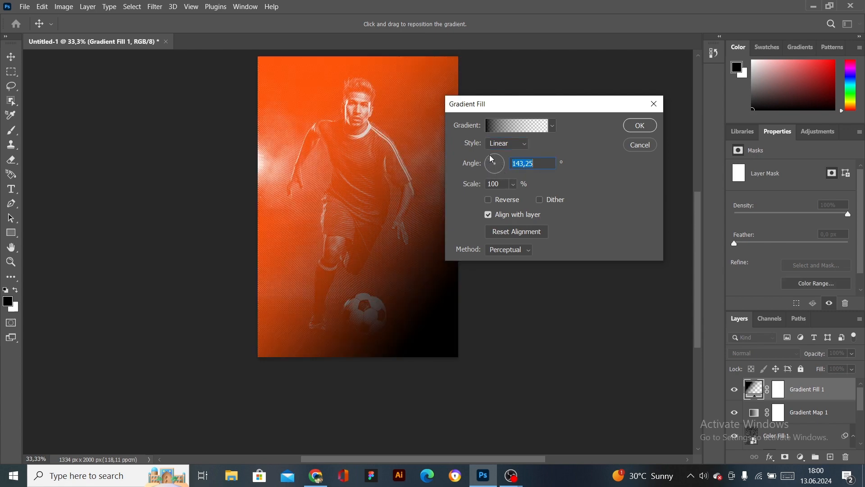
left_click(494, 159)
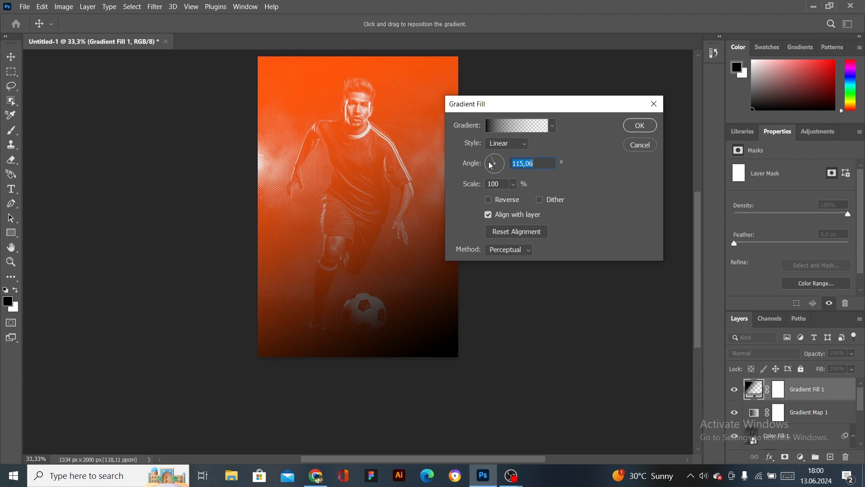
left_click(491, 165)
left_click_drag(491, 166, 495, 173)
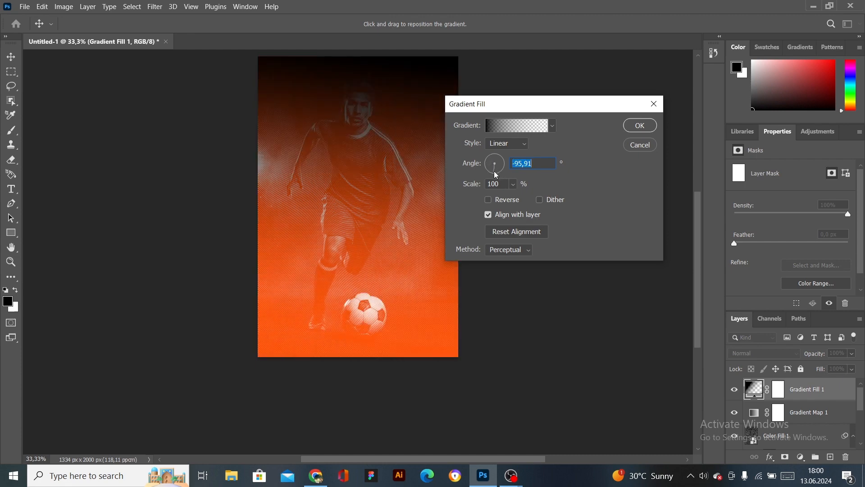
left_click(496, 173)
left_click(553, 126)
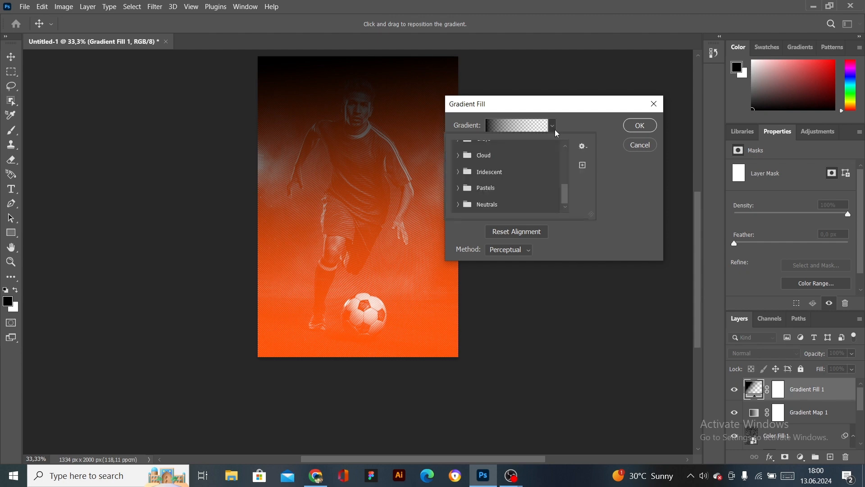
scroll(495, 181, "up", 3)
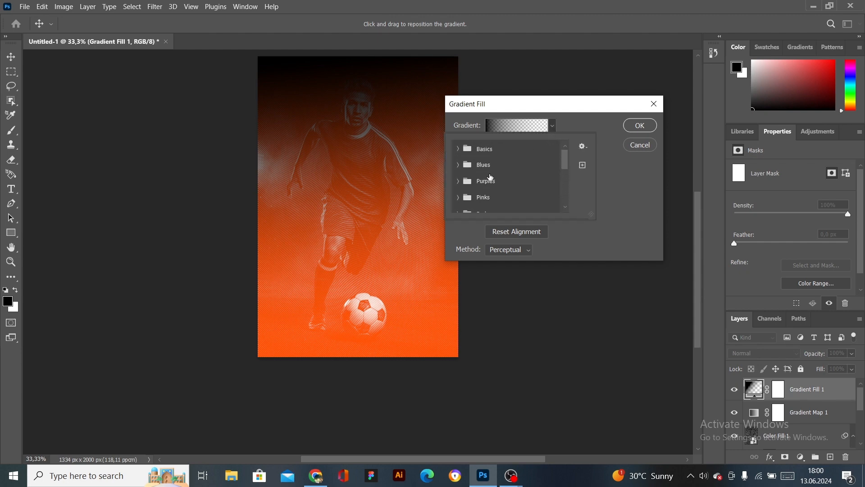
scroll(495, 183, "down", 1)
scroll(495, 183, "down", 6)
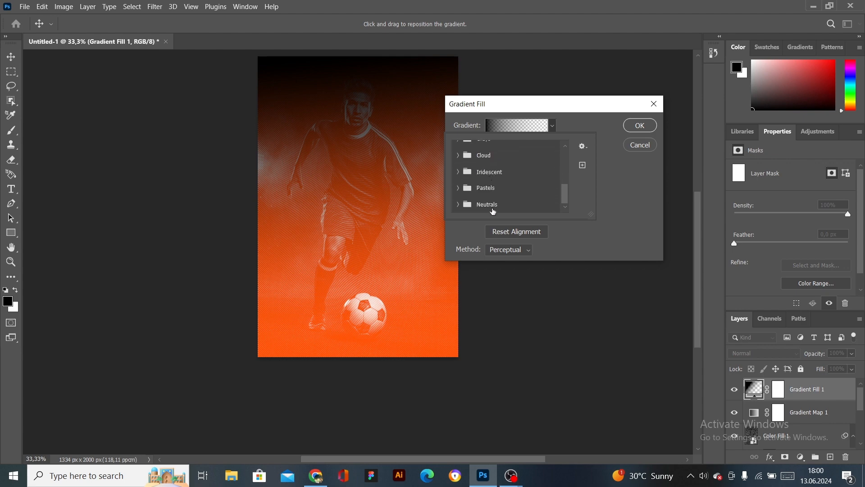
left_click(525, 231)
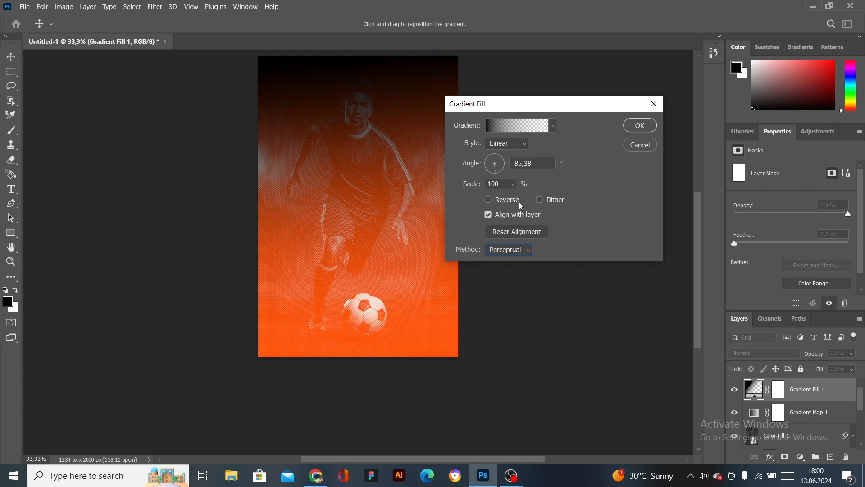
Reverse the gradient fill, set its angle to about -93°, and accept the settings.
left_click(488, 205)
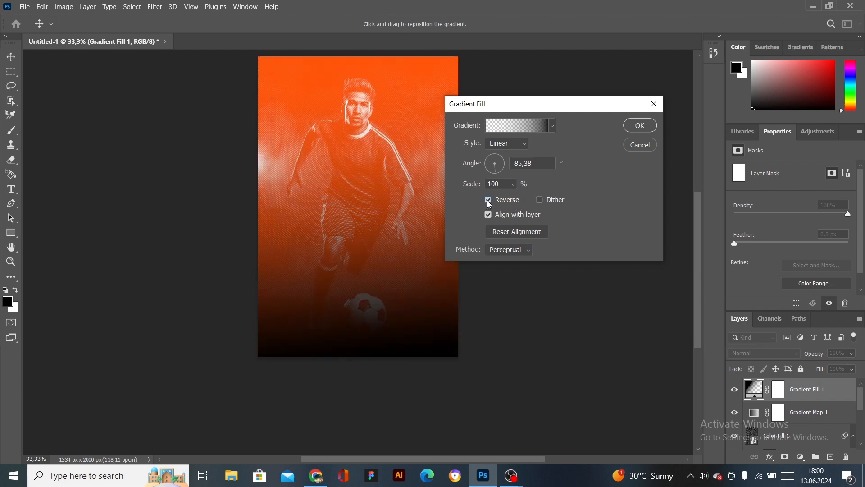
left_click(490, 204)
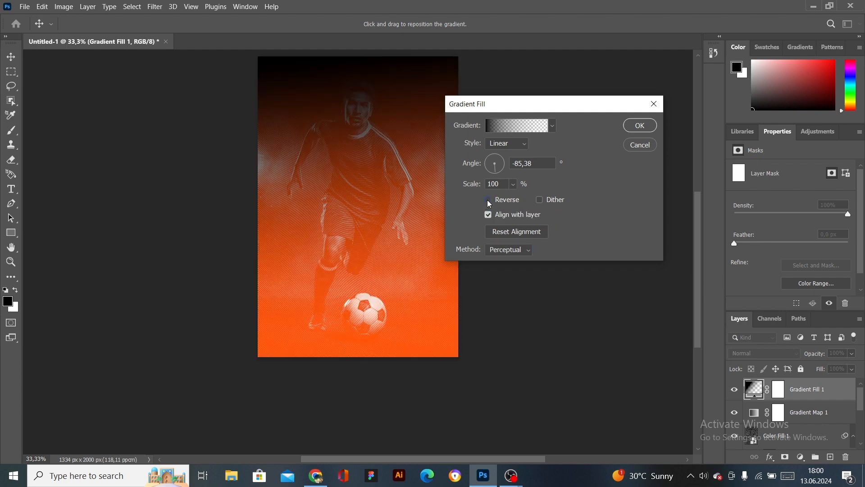
left_click(490, 204)
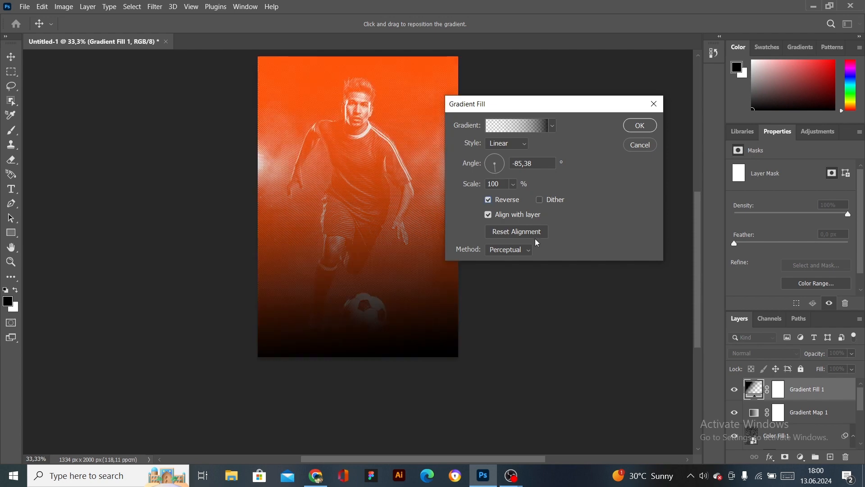
left_click_drag(498, 168, 494, 170)
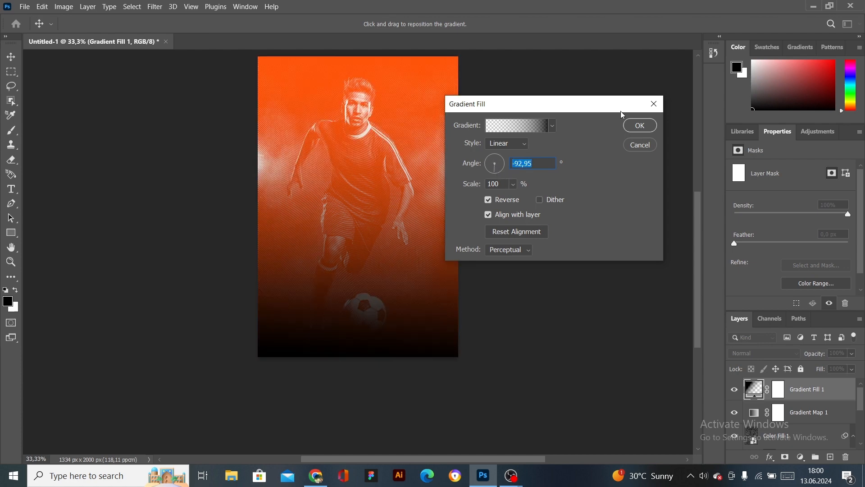
left_click(639, 126)
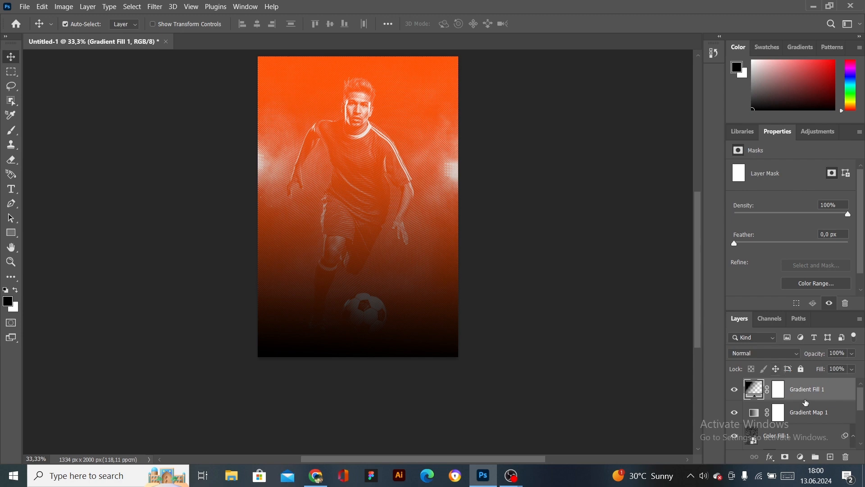
Set the gradient fill layer's blend mode to Linear Light.
left_click(781, 356)
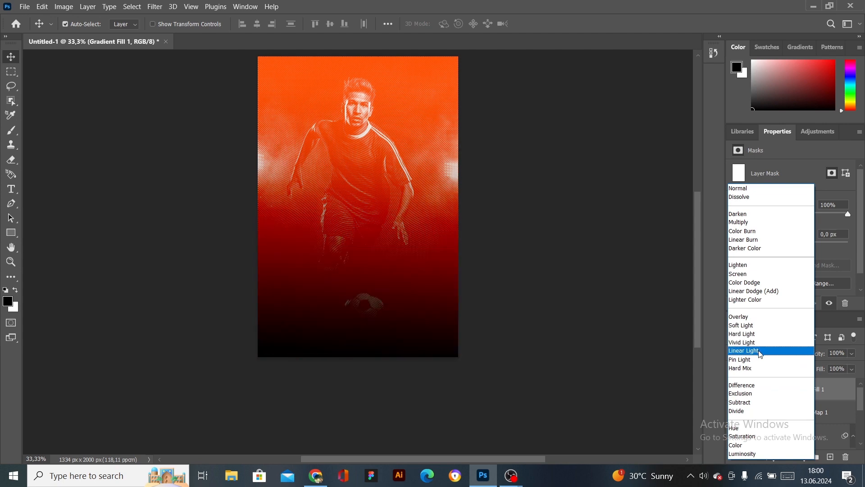
left_click(761, 353)
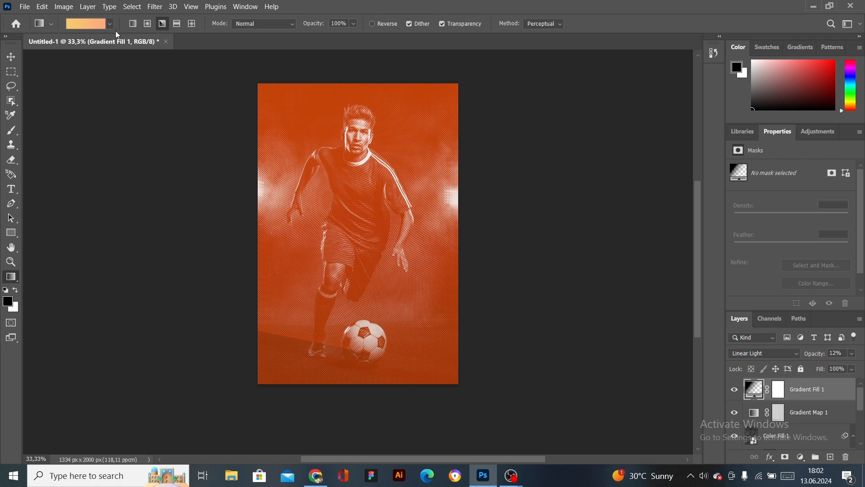
left_click(86, 25)
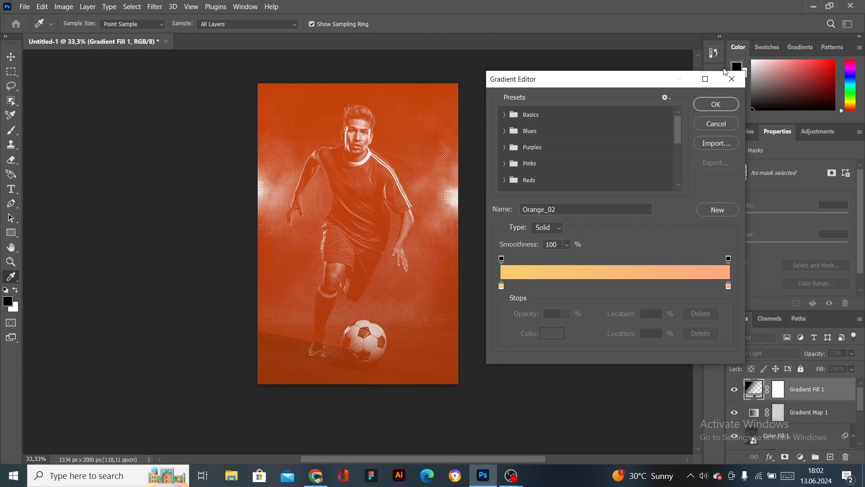
left_click(712, 107)
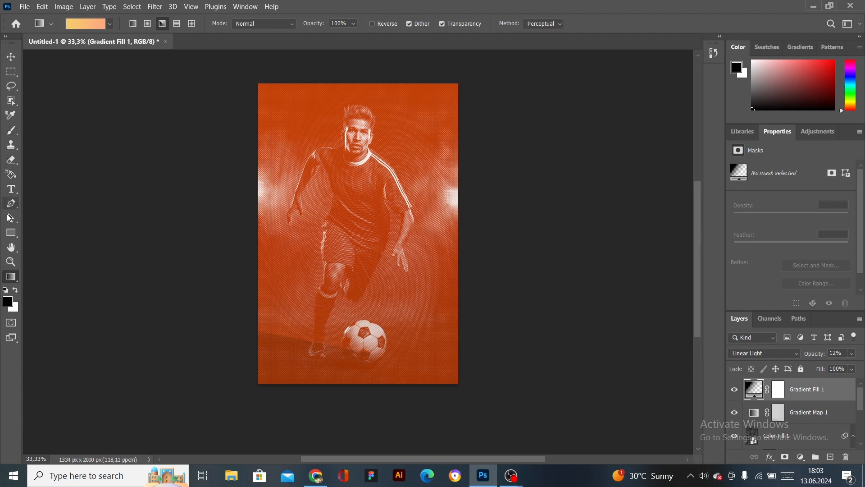
Add a text layer reading "Goal" near the player's head on the poster.
left_click(12, 189)
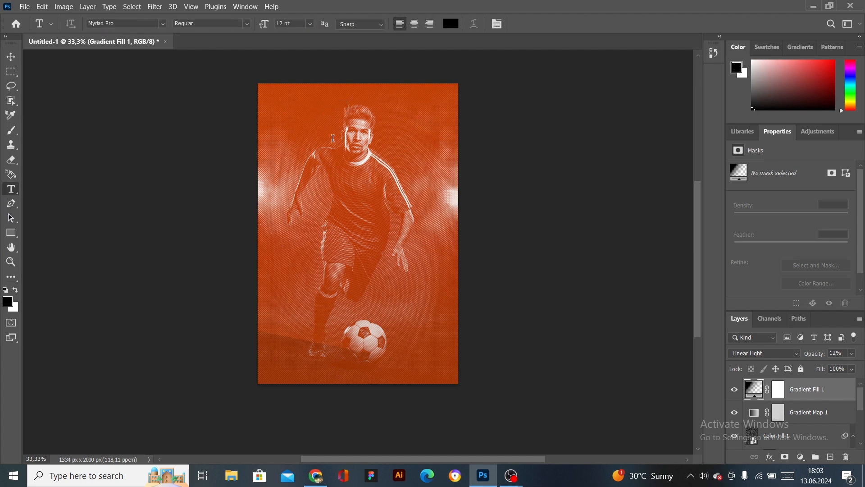
left_click(324, 108)
key("BackSpace")
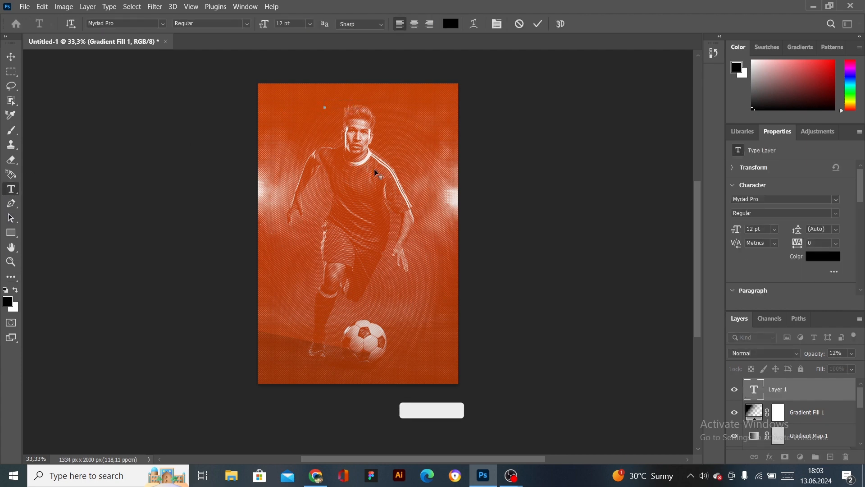
type("Goal")
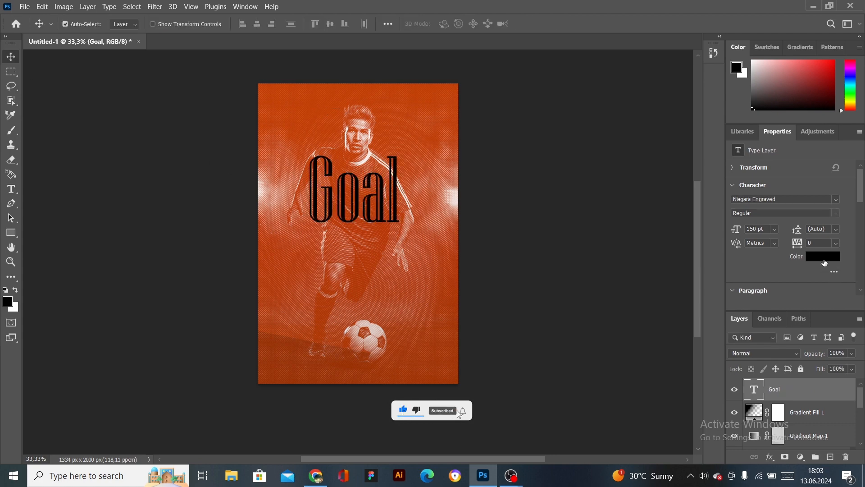
Try teal and dark grey for the "Goal" text, and set its color to white (ffffff).
left_click(824, 257)
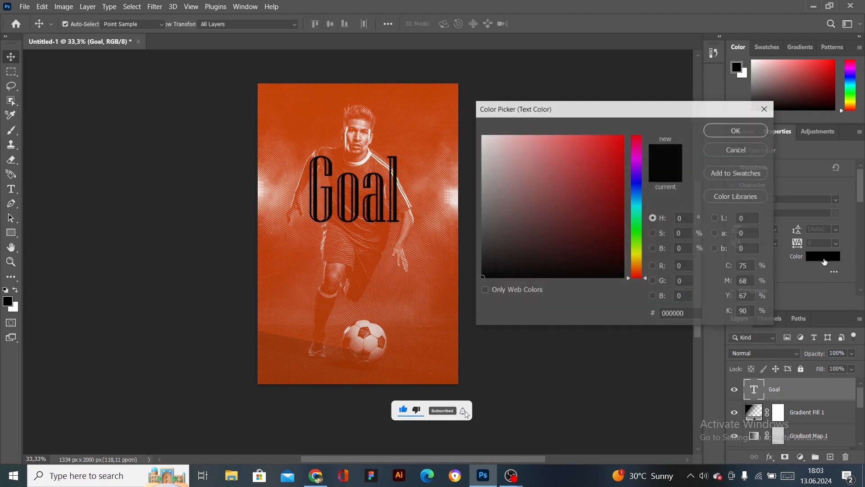
left_click(640, 206)
left_click(523, 157)
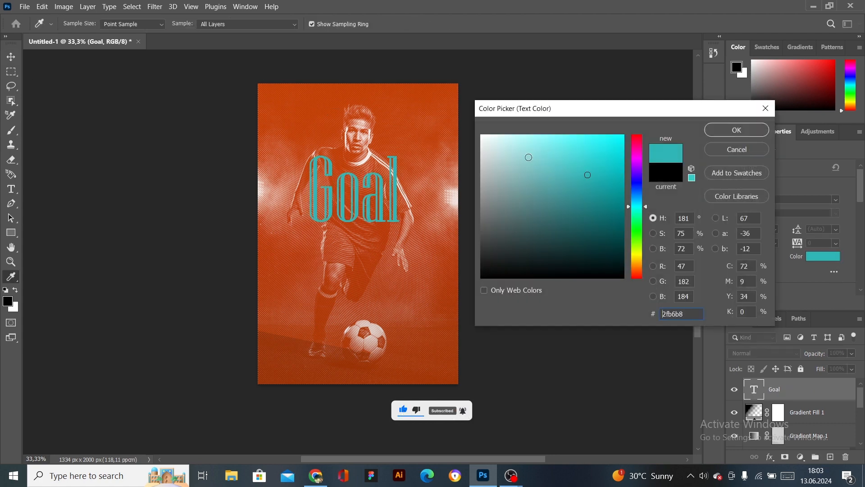
left_click(498, 151)
type("272727")
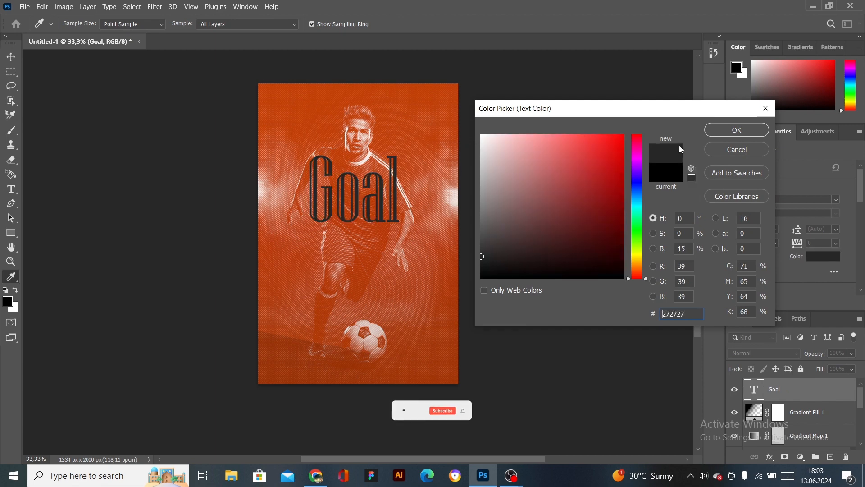
type("ffffff")
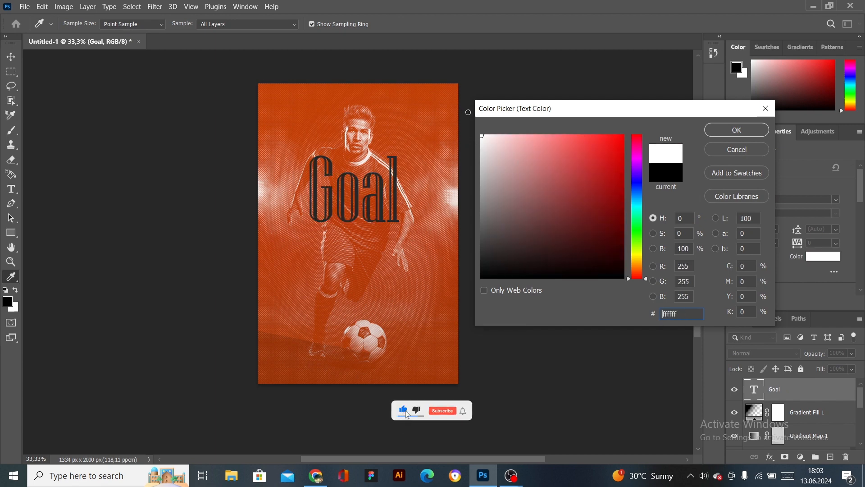
key("Return")
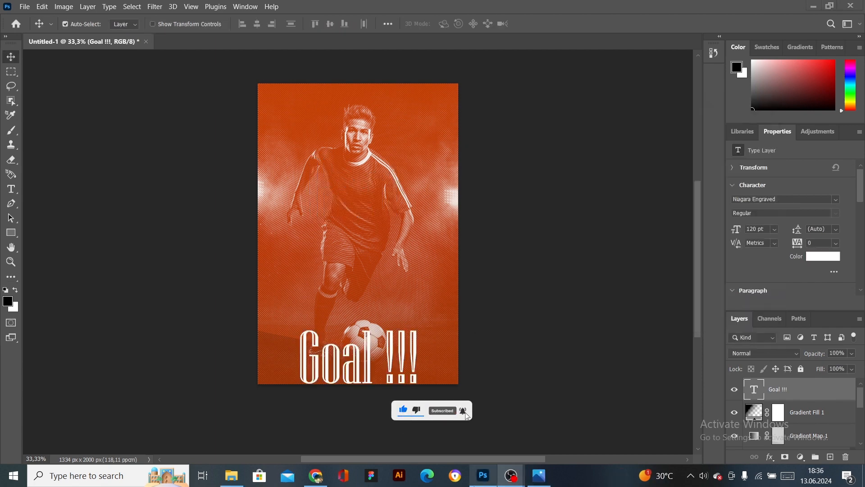